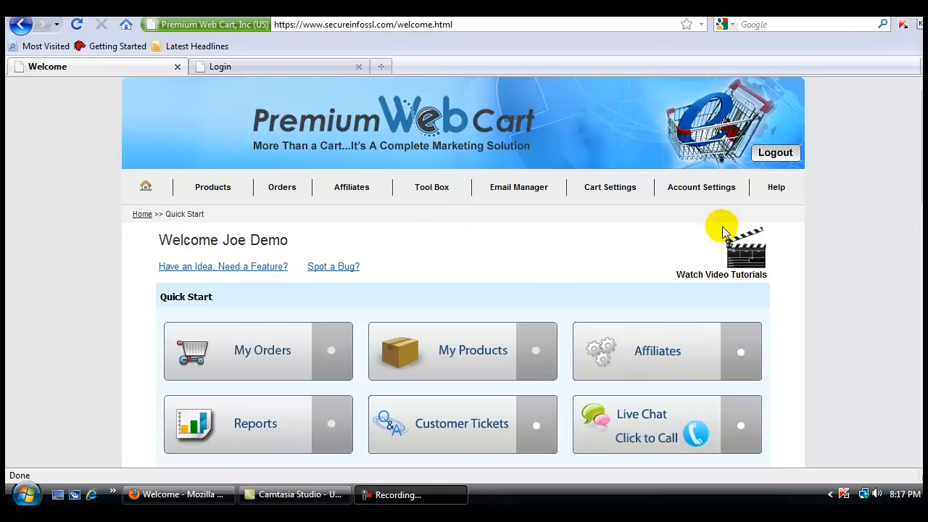
- Look over the cart's Quick Start page and the separate Project Manager login page
scroll(493, 102, "down", 4)
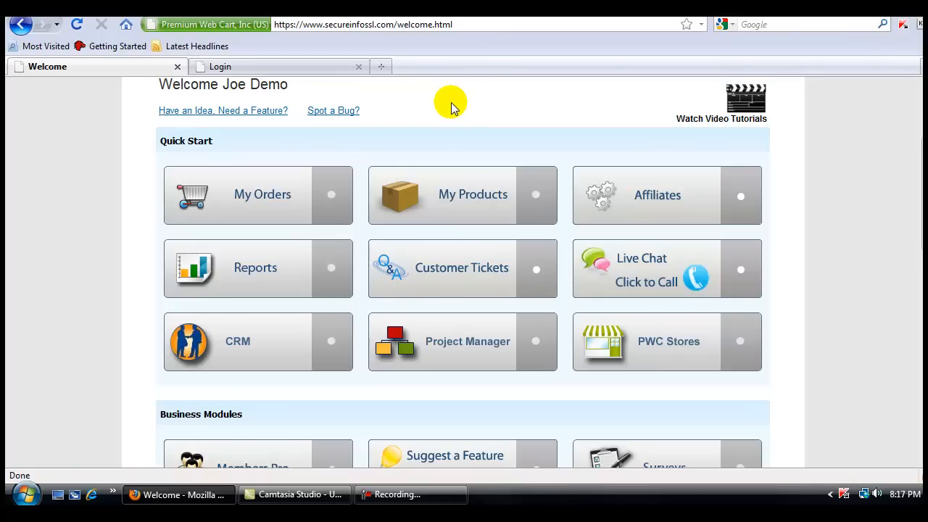
left_click(289, 72)
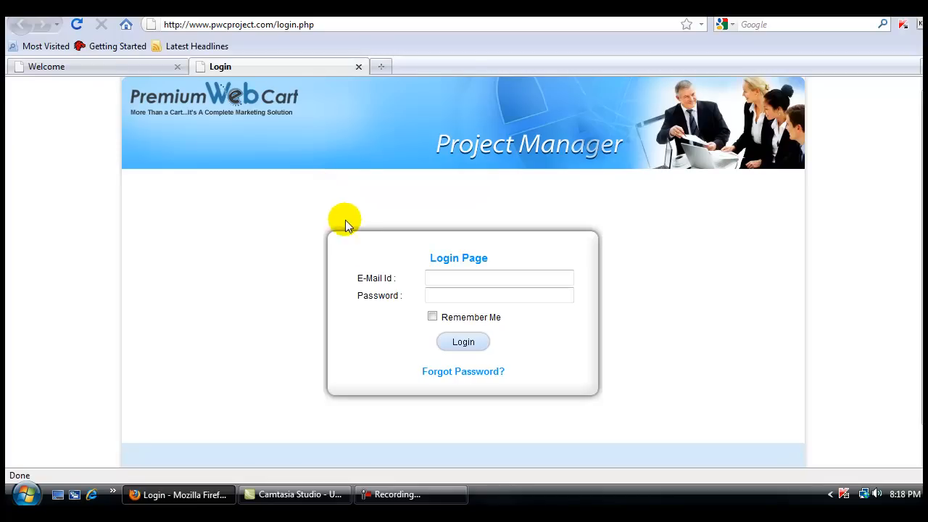
mouse_move(433, 282)
left_mouse_down()
mouse_move(498, 311)
mouse_move(582, 311)
left_mouse_up()
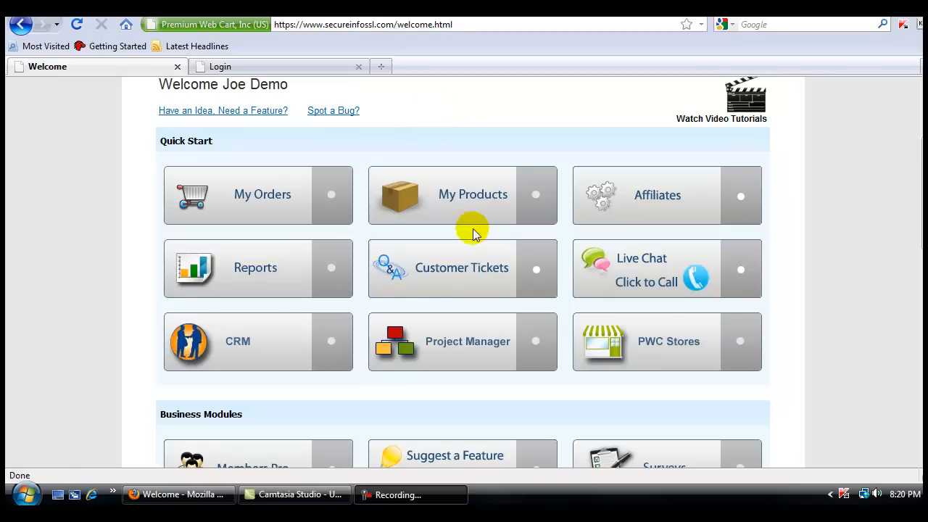
- Open the Project Manager from the Quick Start page and log in as the only listed user, without a password
left_click(468, 343)
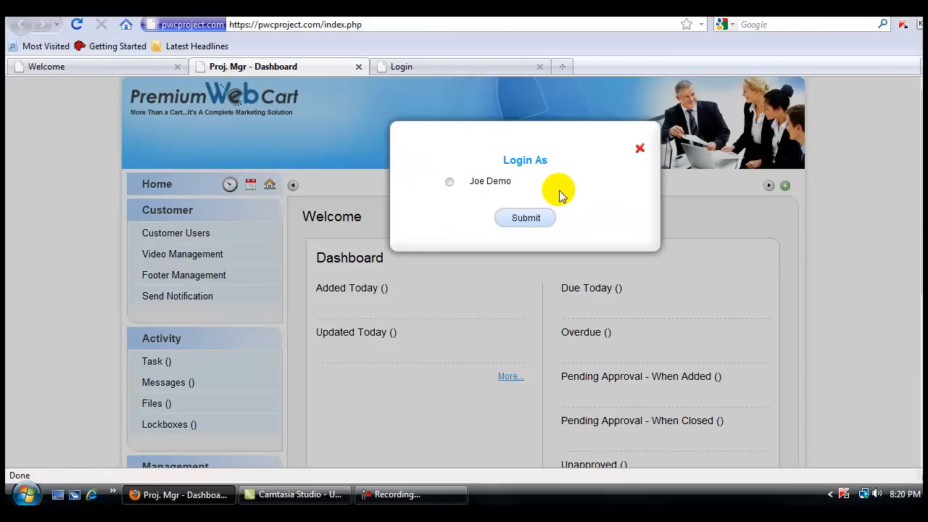
left_click(449, 182)
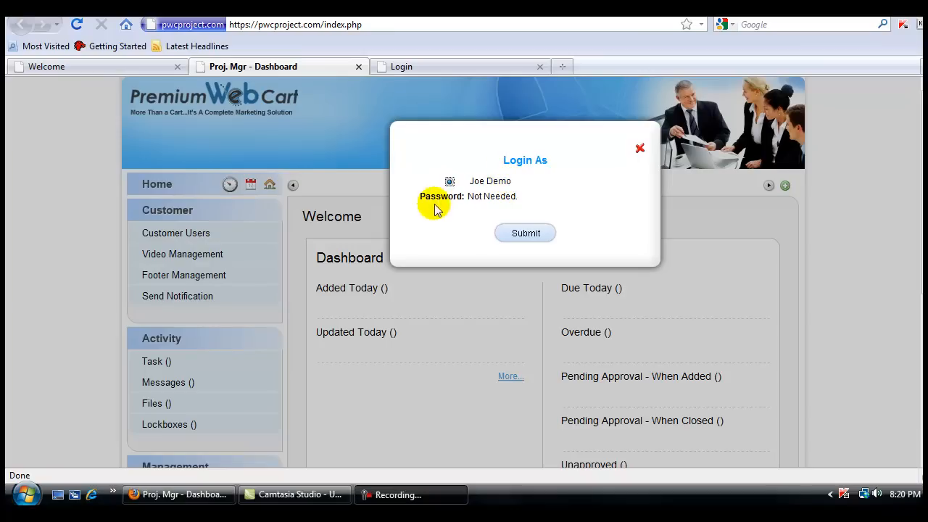
left_click_drag(409, 190, 530, 214)
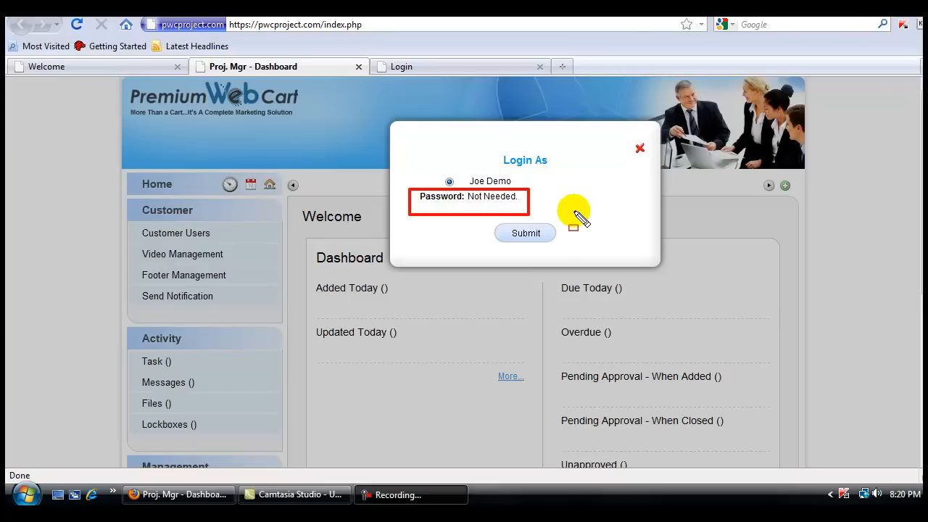
key("Escape")
left_click(528, 234)
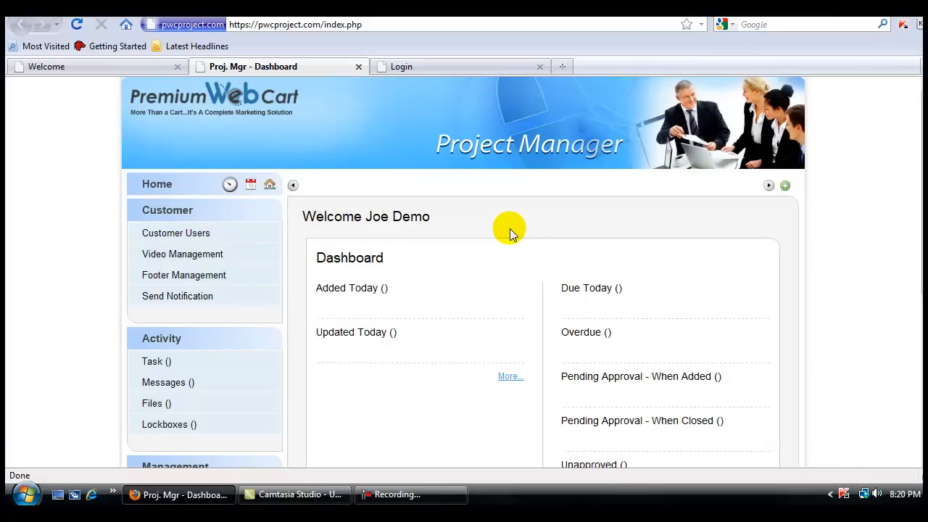
- Open the Admin / Users management page from the dashboard
scroll(507, 228, "down", 5)
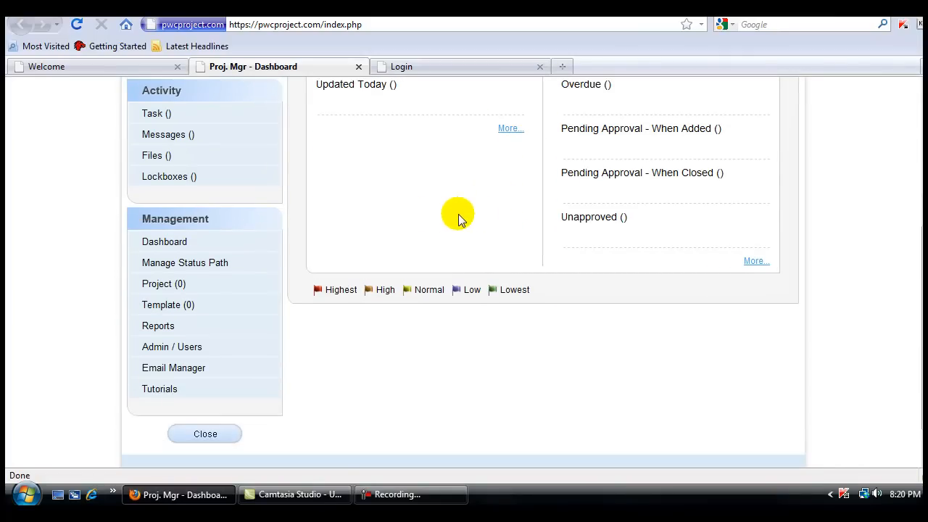
mouse_move(124, 335)
left_mouse_down()
mouse_move(182, 353)
mouse_move(285, 359)
left_mouse_up()
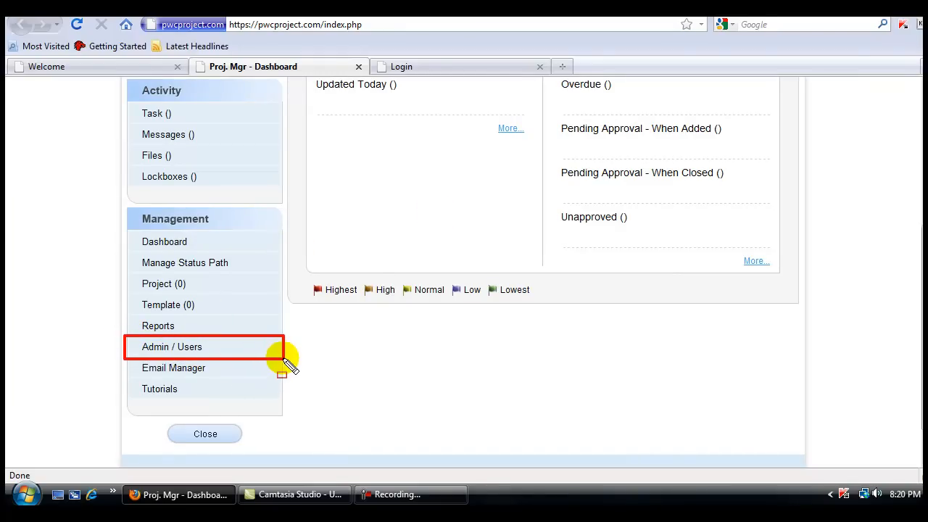
key("Escape")
left_click(172, 349)
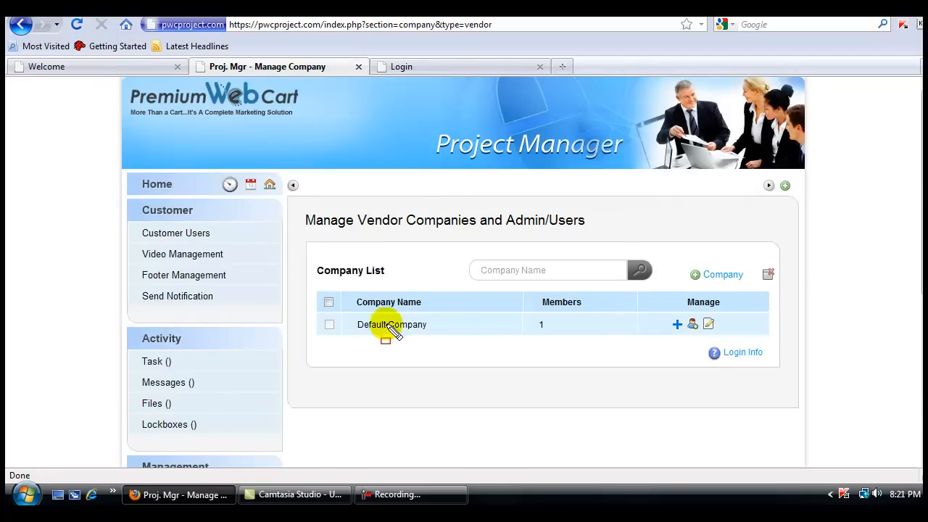
- Edit the default vendor company and rename it to Demo Company
mouse_move(323, 312)
left_mouse_down()
mouse_move(348, 326)
mouse_move(440, 340)
left_mouse_up()
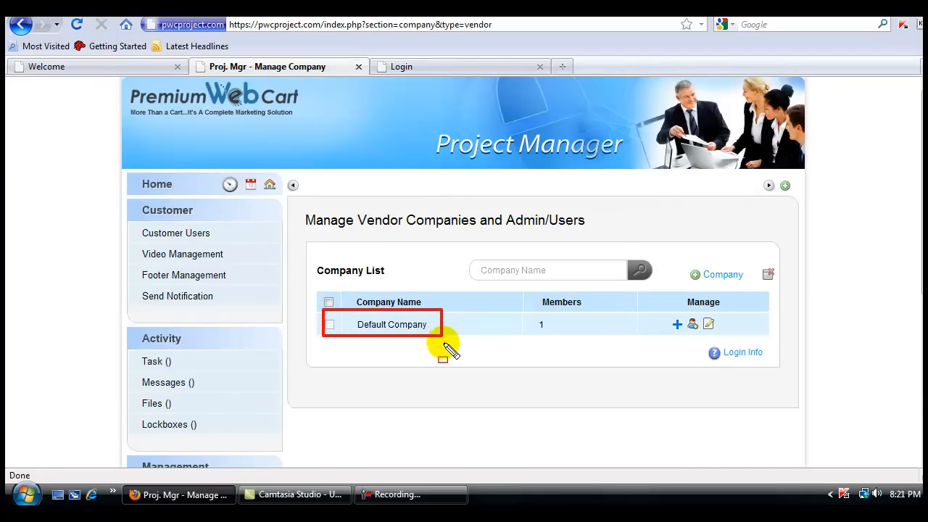
key("Escape")
left_click(707, 326)
left_click_drag(528, 280, 406, 273)
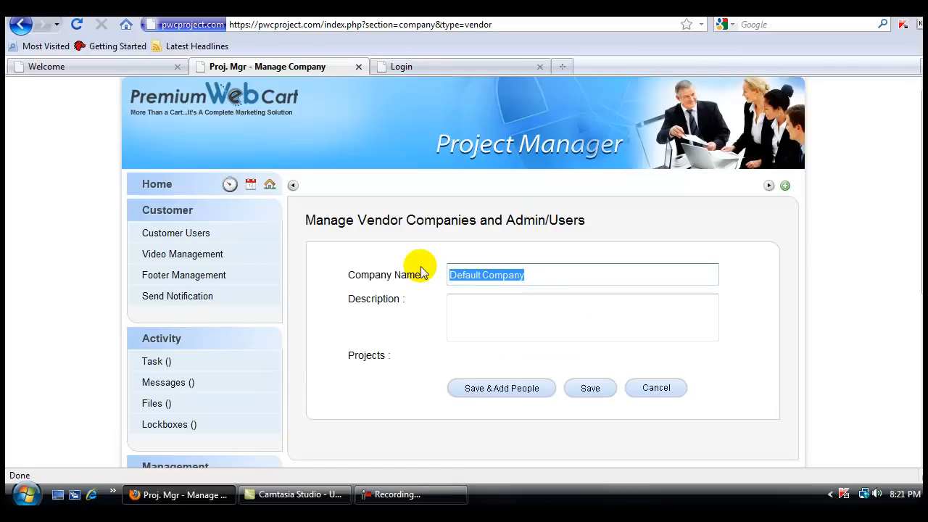
type("Demo Comp")
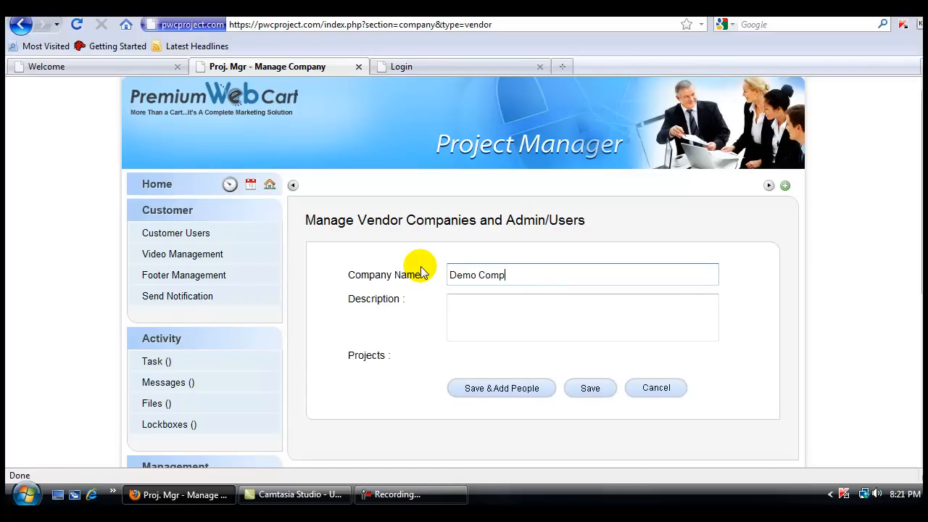
left_click(468, 297)
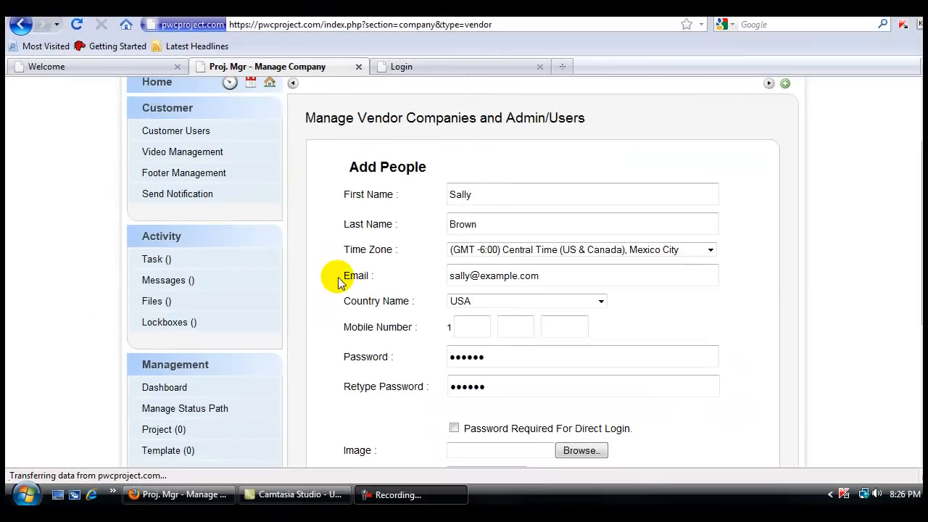
- Examine the new person's mobile number, direct-login password option, image and role settings
left_click_drag(337, 314, 597, 334)
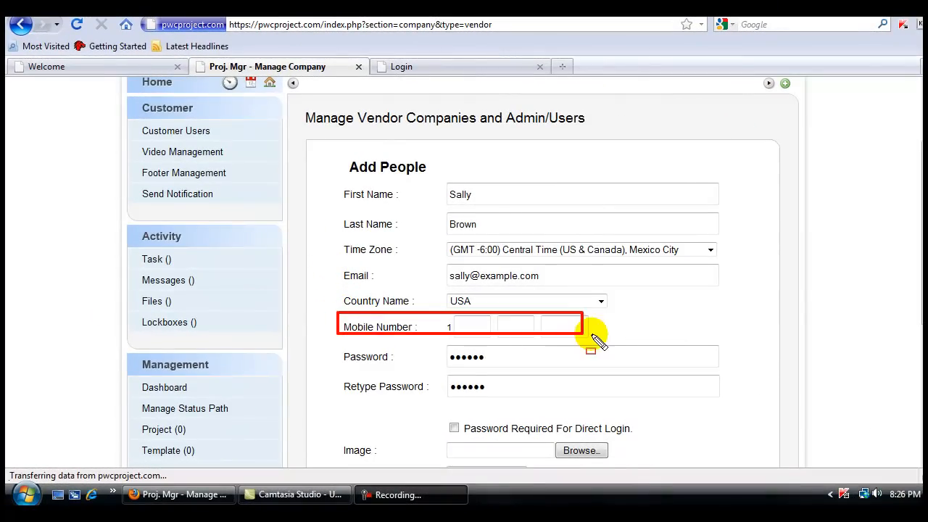
key("Escape")
scroll(465, 290, "down", 4)
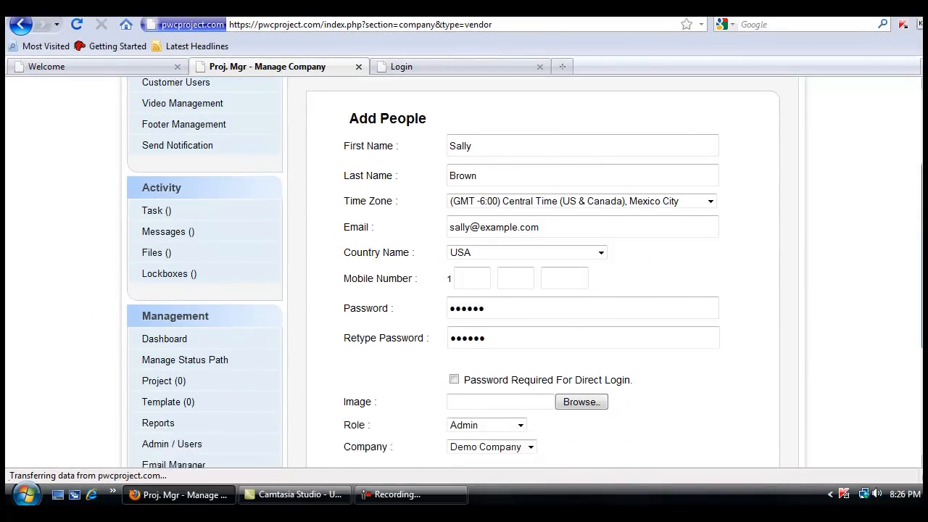
left_click_drag(413, 293, 638, 324)
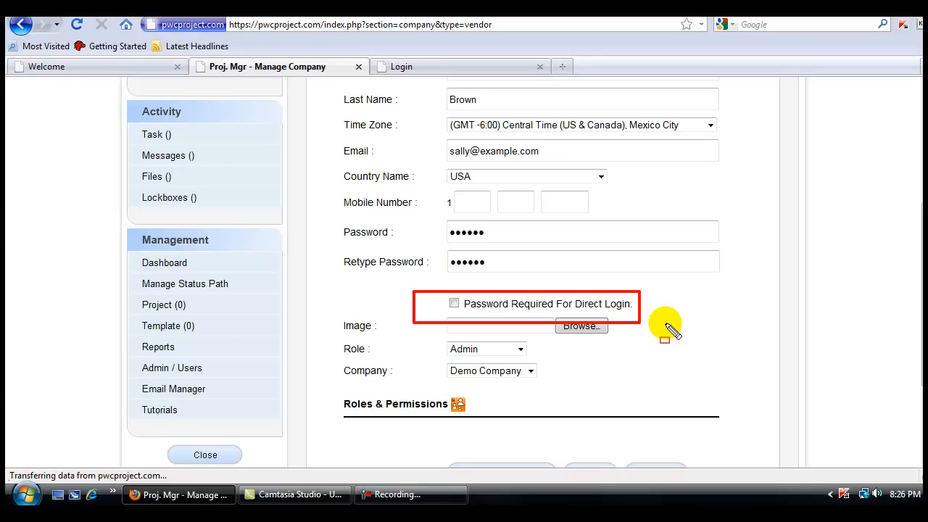
key("ctrl+z")
left_click_drag(347, 310, 617, 342)
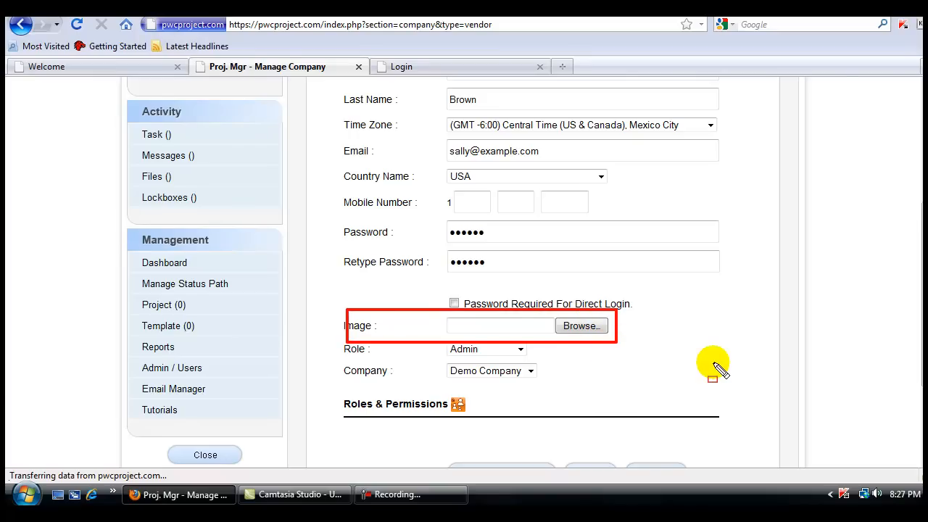
key("ctrl+z")
left_click_drag(333, 340, 532, 358)
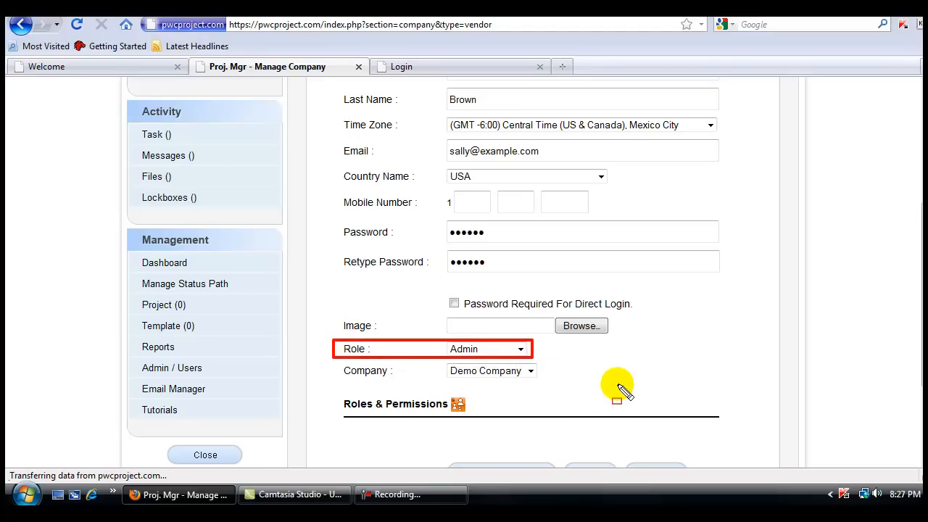
- Set the new person's role to User and save the record
left_click(520, 348)
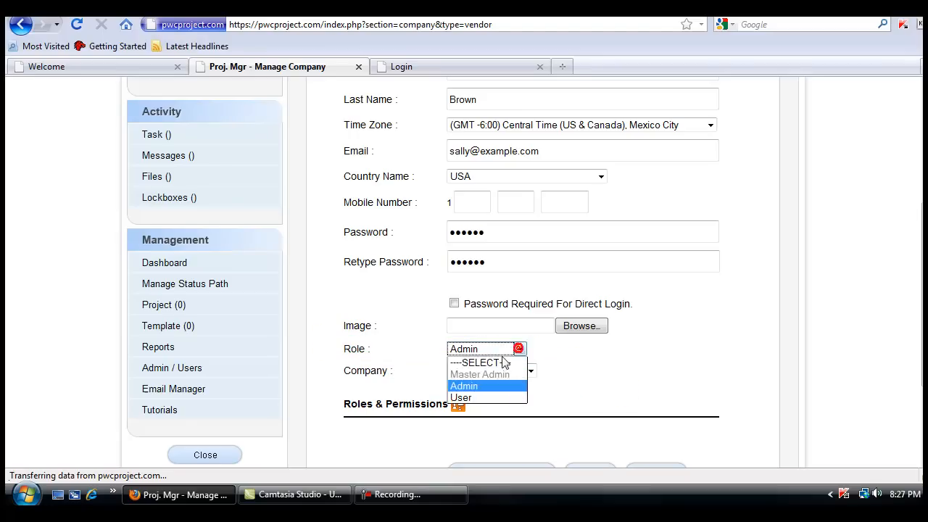
left_click(477, 398)
scroll(586, 395, "down", 2)
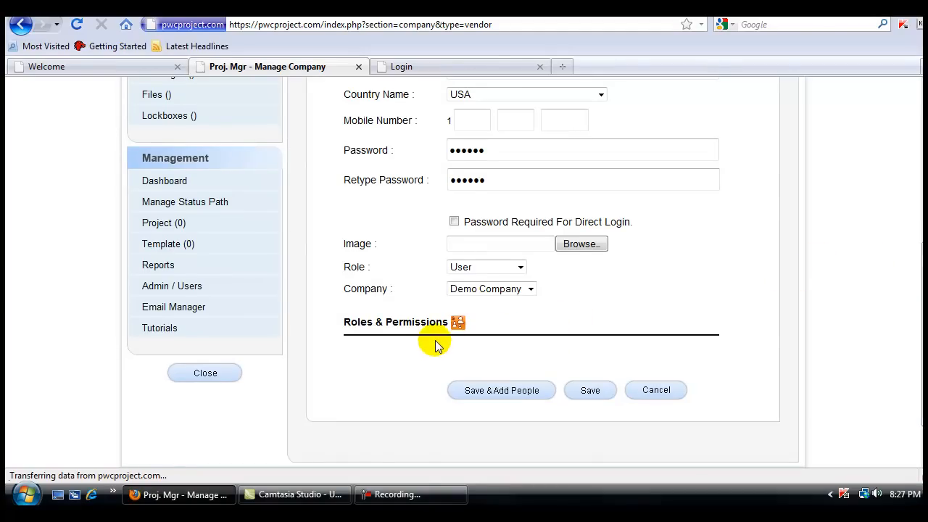
left_click(592, 390)
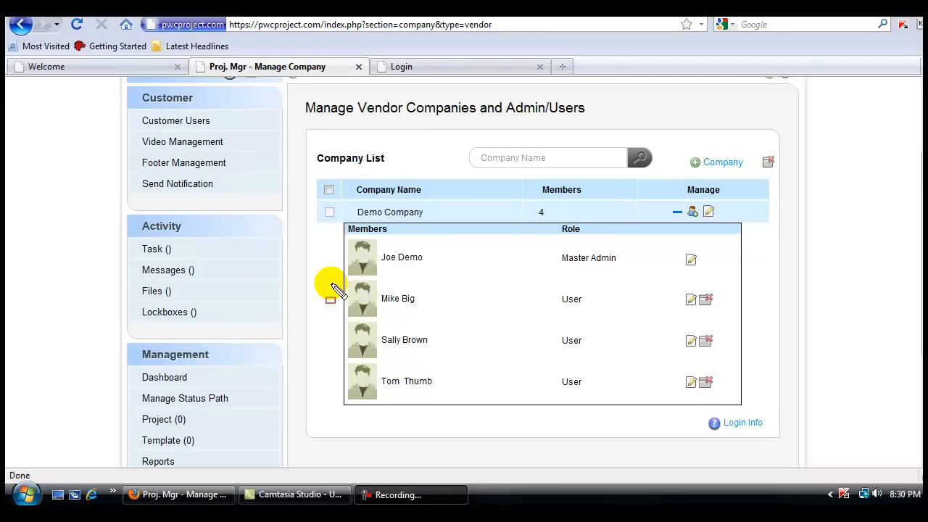
mouse_move(332, 284)
left_mouse_down()
mouse_move(645, 400)
mouse_move(741, 417)
left_mouse_up()
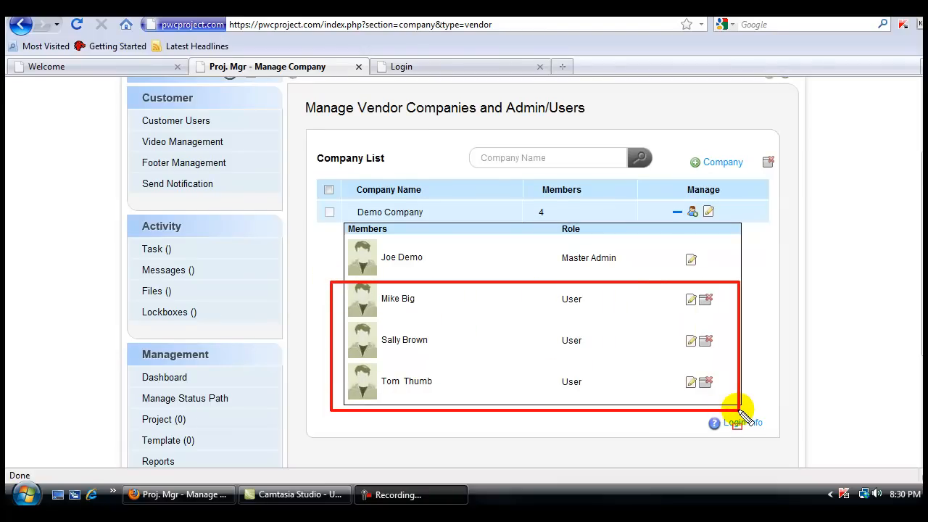
key("Escape")
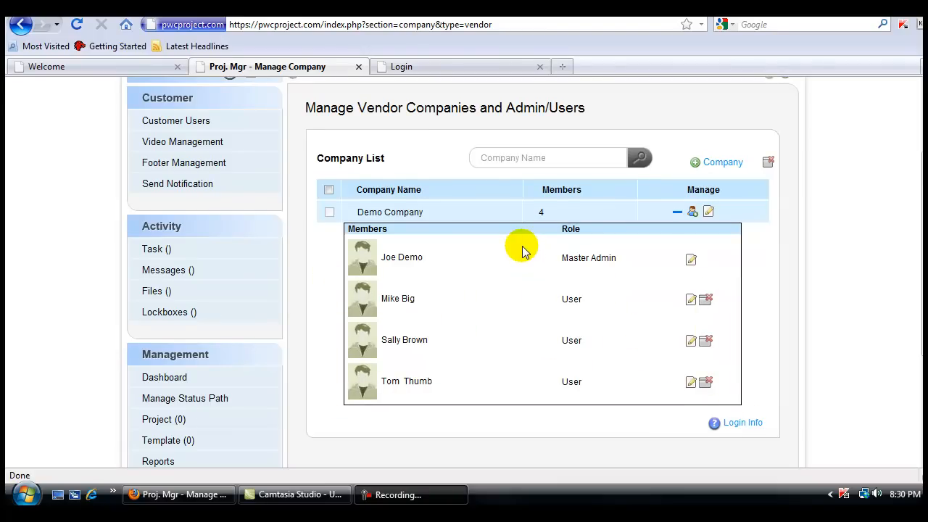
left_click(690, 262)
left_click(698, 218)
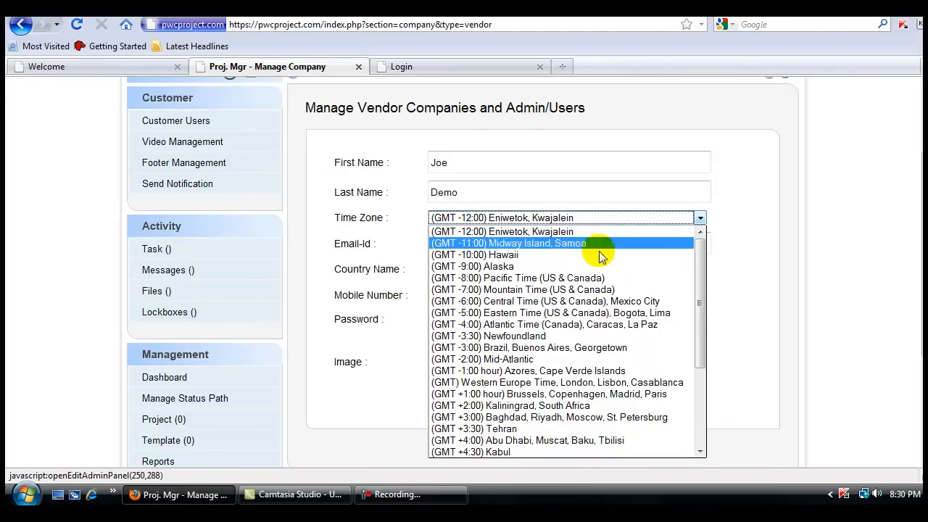
left_click(528, 301)
left_click(451, 245)
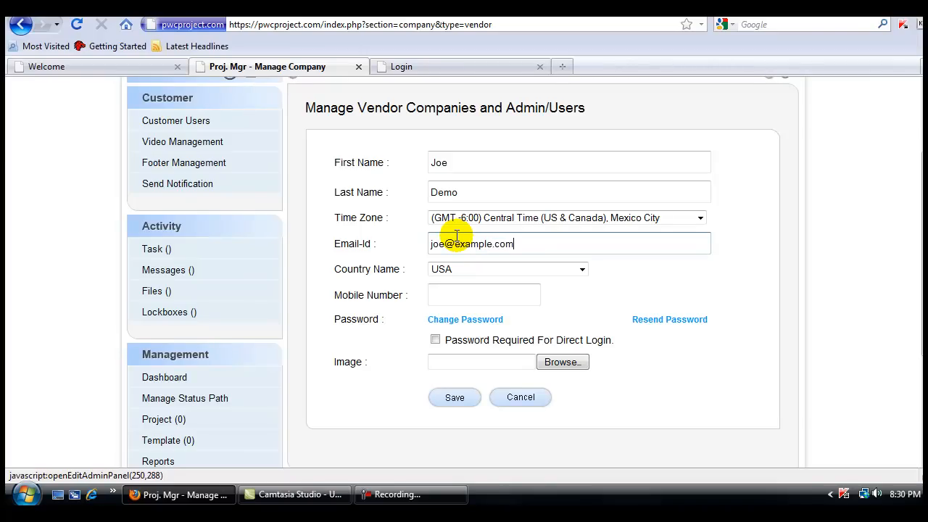
- Enter and retype a new password for the Master Admin, and require it for direct login
left_click(443, 320)
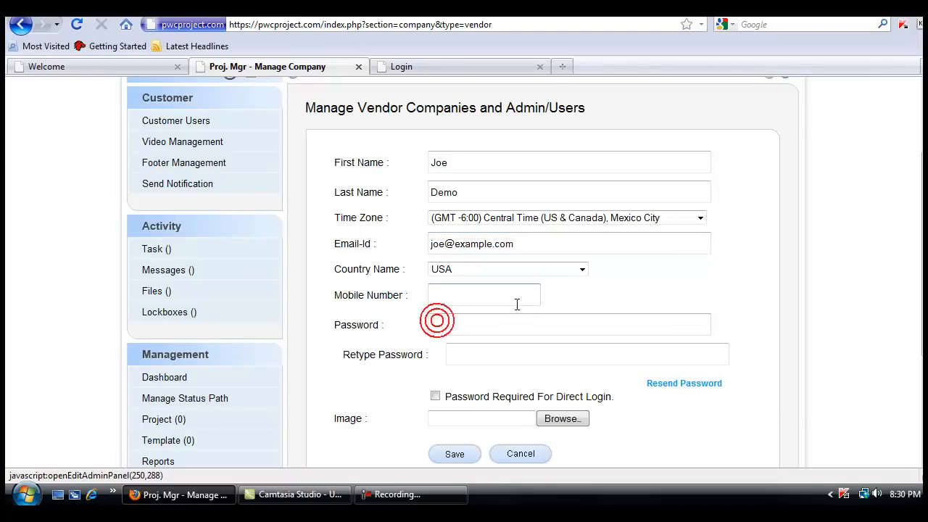
left_click(464, 319)
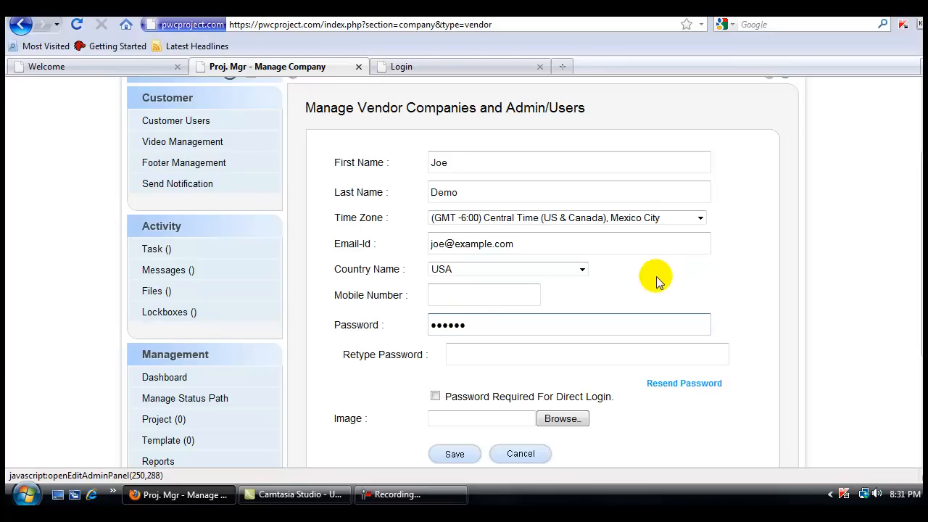
left_click(448, 355)
type("1")
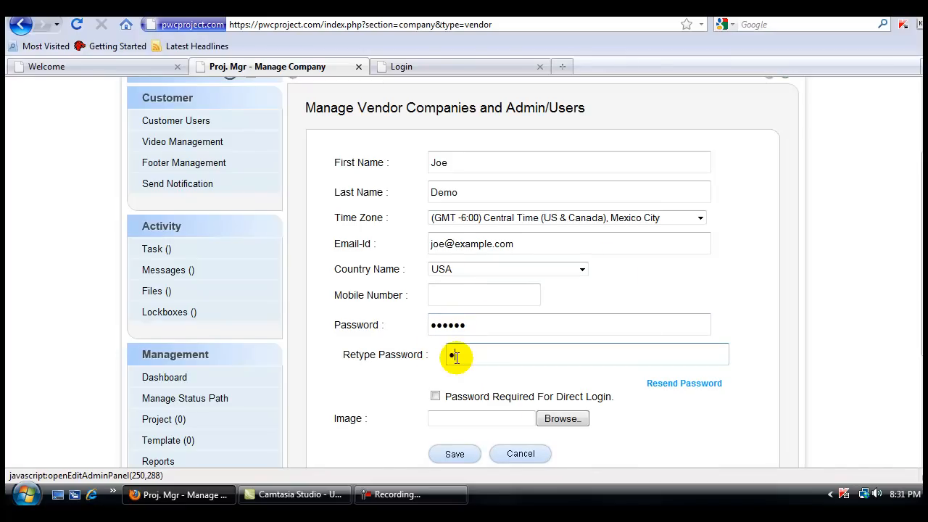
scroll(457, 359, "down", 3)
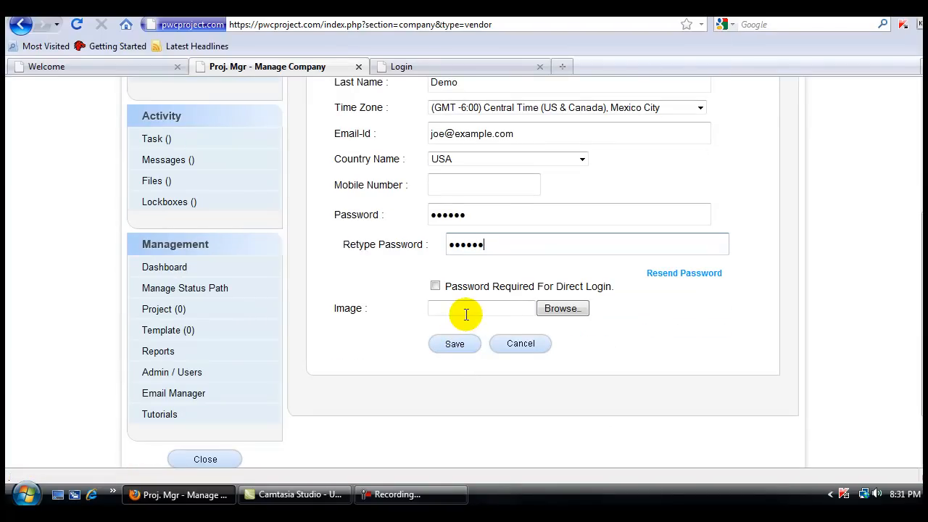
left_click(435, 287)
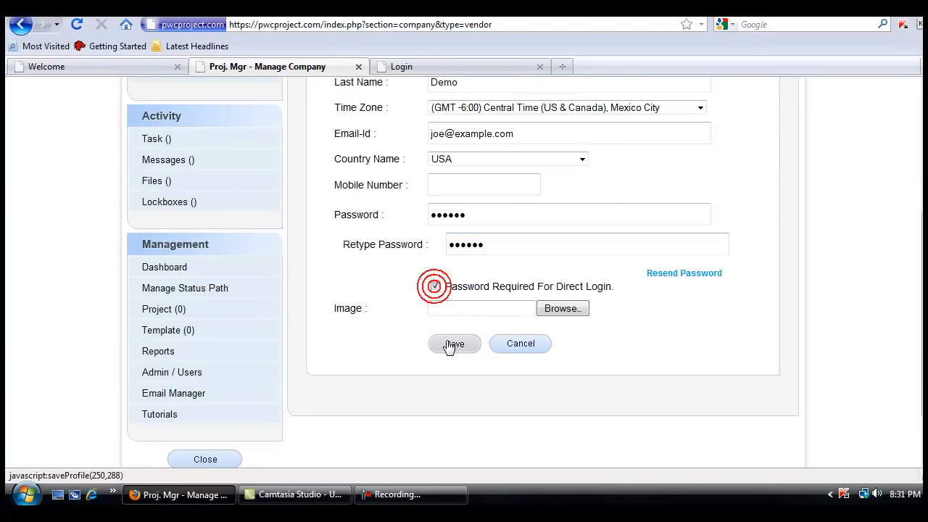
left_click(559, 308)
left_click(50, 112)
left_click_drag(439, 172, 439, 221)
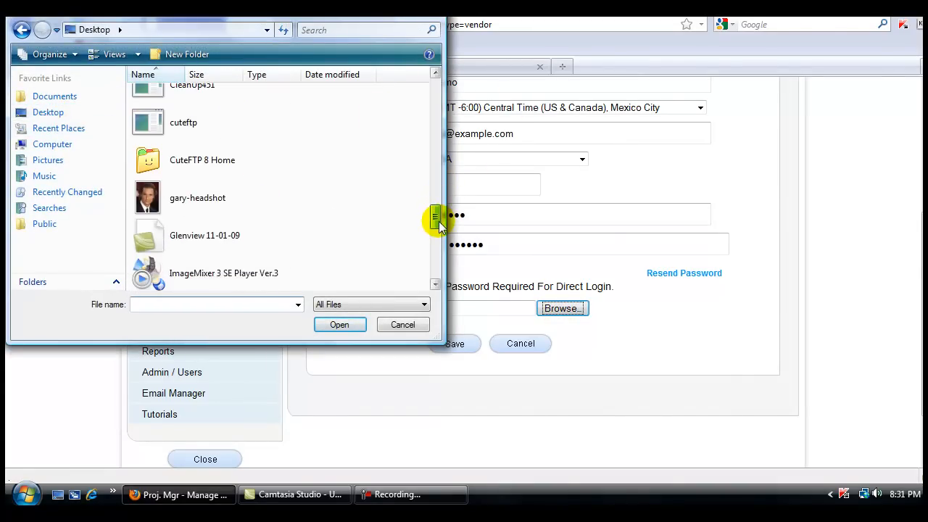
double_click(180, 197)
left_click(453, 348)
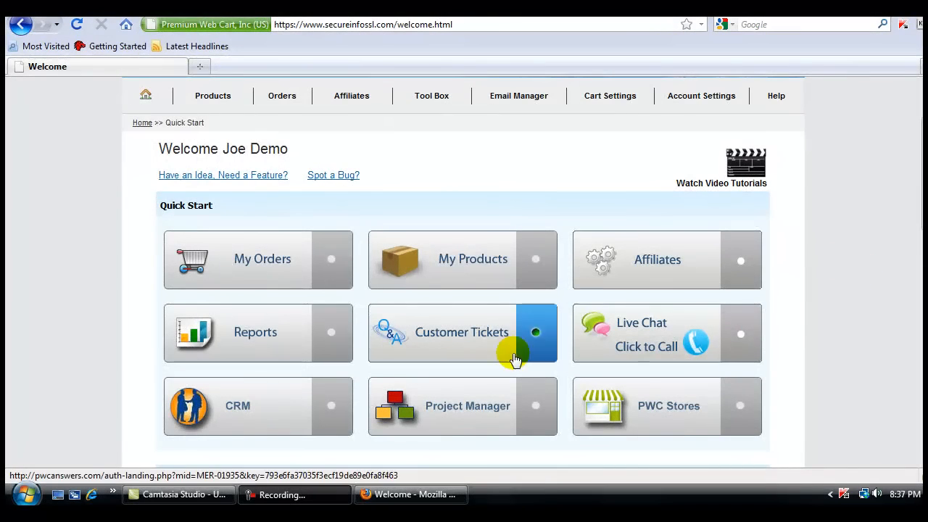
- Reopen the Project Manager from the Quick Start page and log in as the Master Admin with the account password
left_click(439, 410)
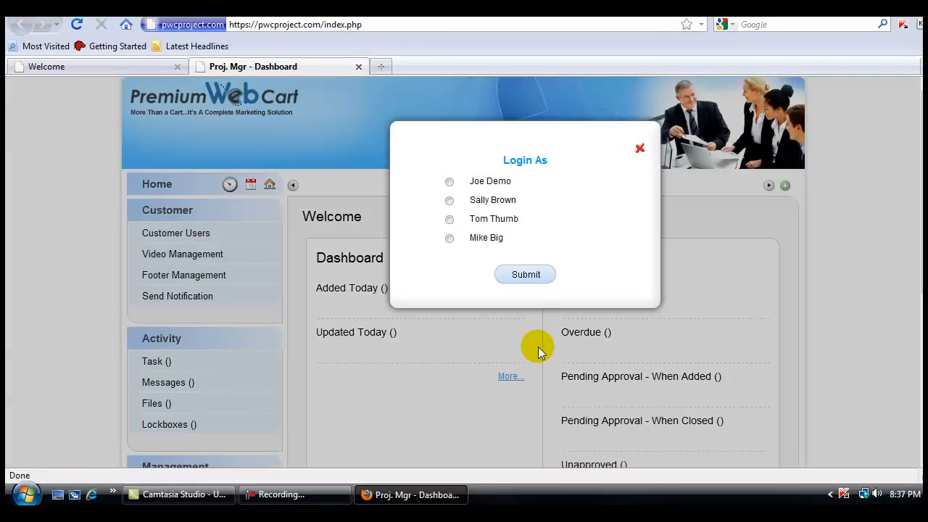
left_click(450, 182)
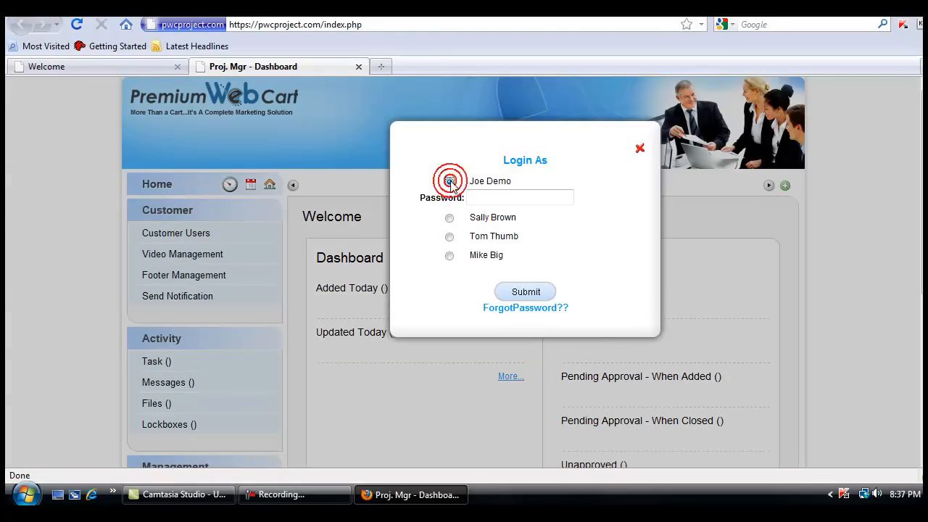
mouse_move(415, 183)
left_mouse_down()
mouse_move(478, 213)
mouse_move(586, 215)
left_mouse_up()
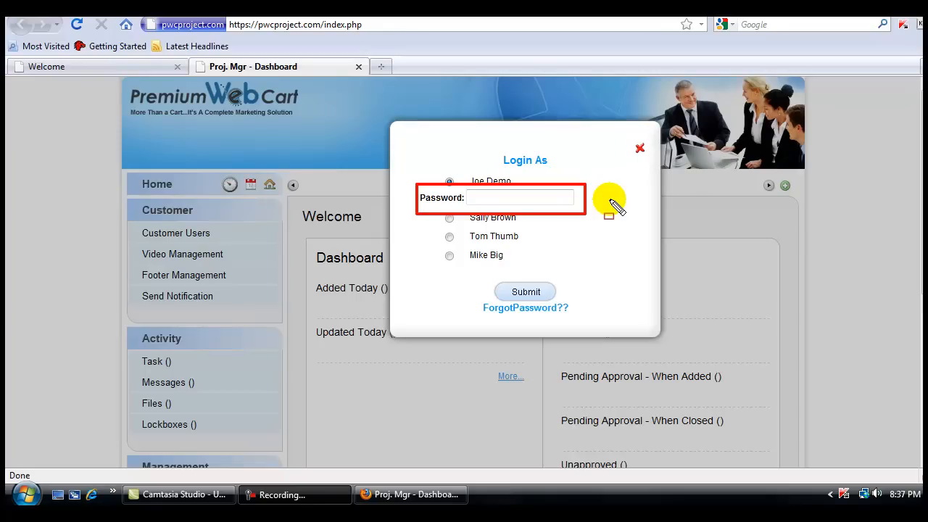
key("Escape")
left_click(493, 197)
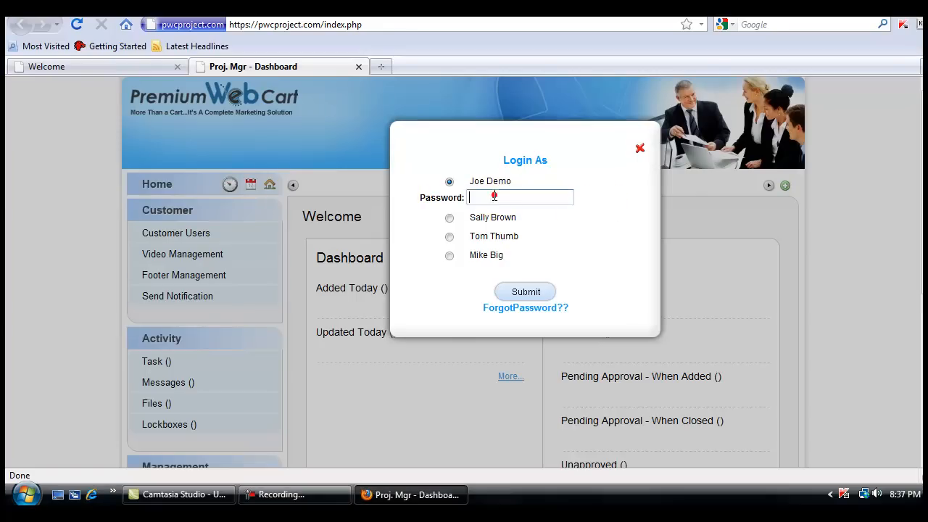
type("••")
left_click(525, 291)
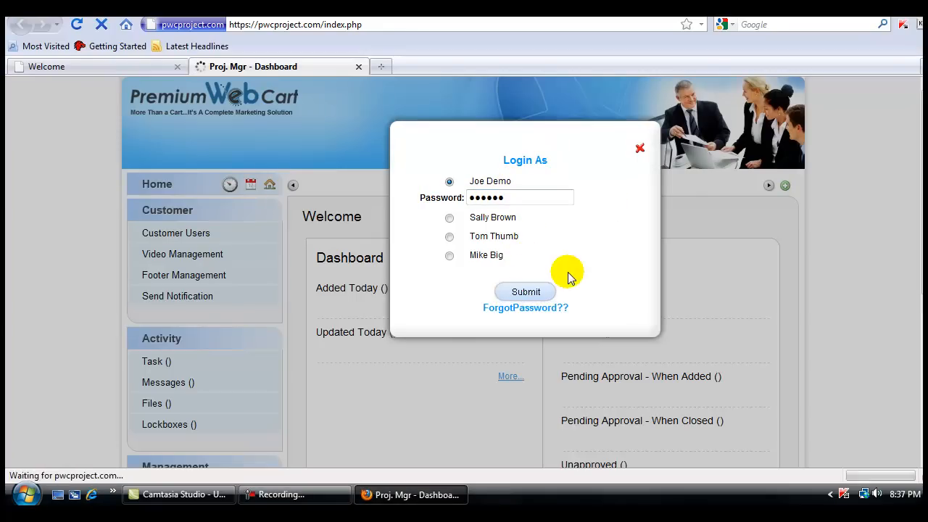
scroll(517, 266, "down", 3)
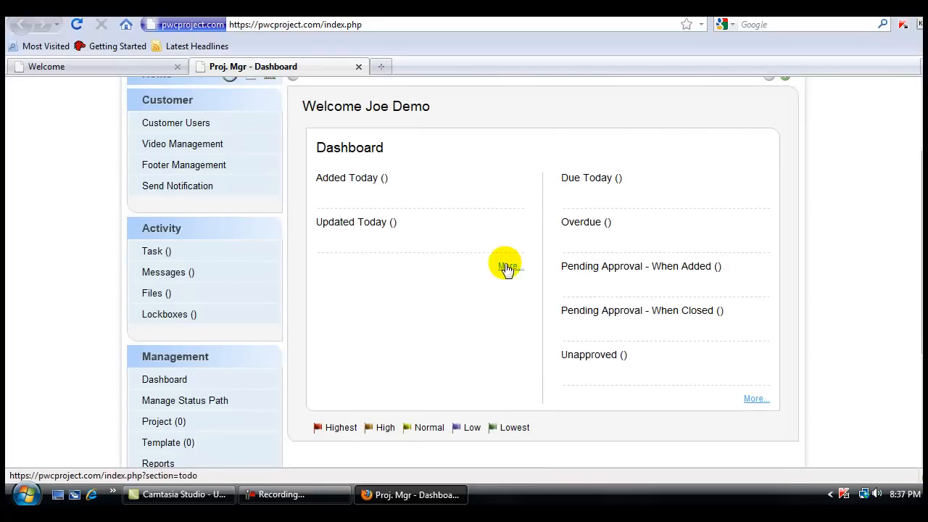